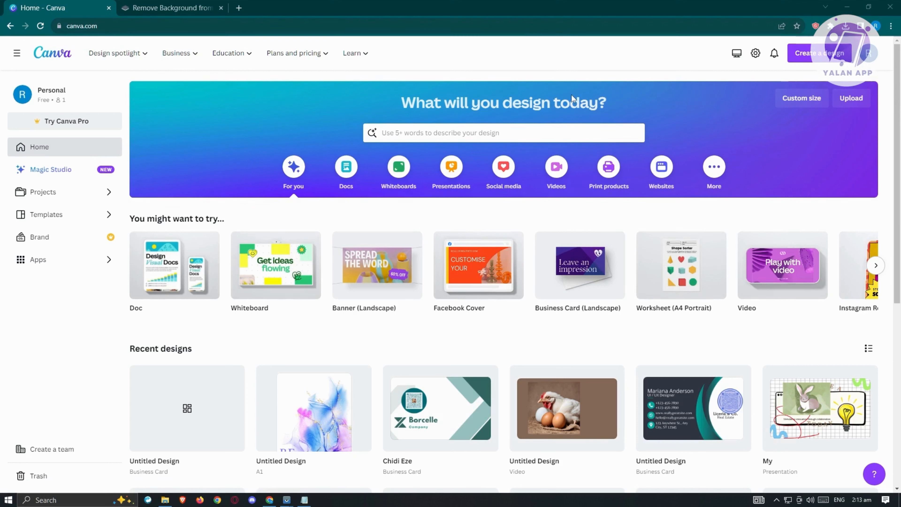
# Step: Create a new design with a custom size of 1080 × 1080 px
pyautogui.click(815, 55)
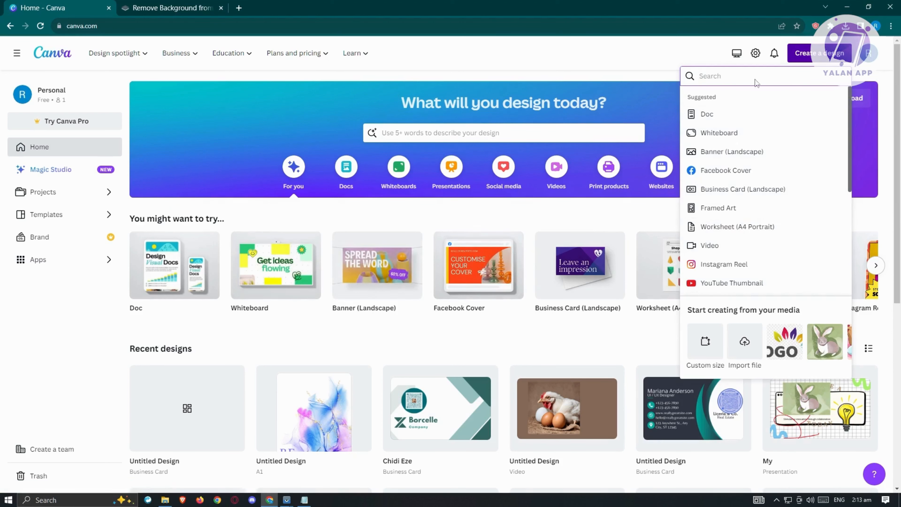
pyautogui.click(699, 357)
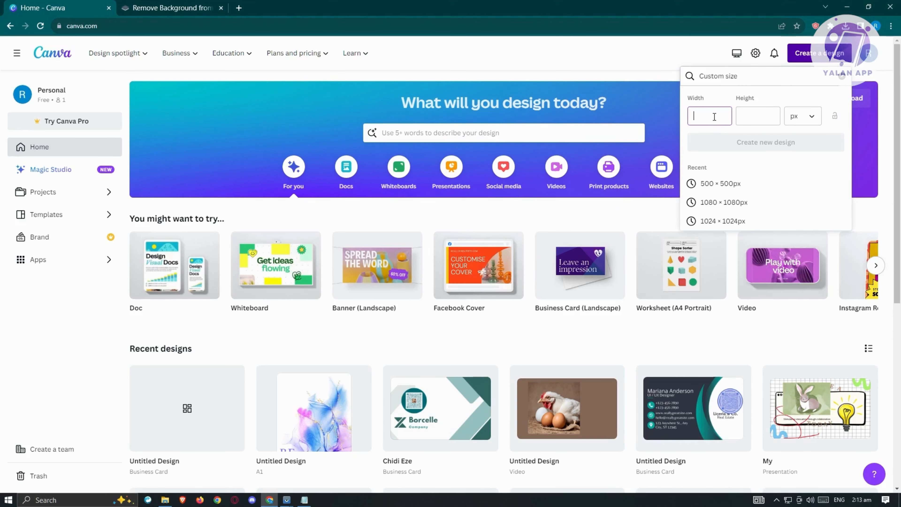
pyautogui.write('1080')
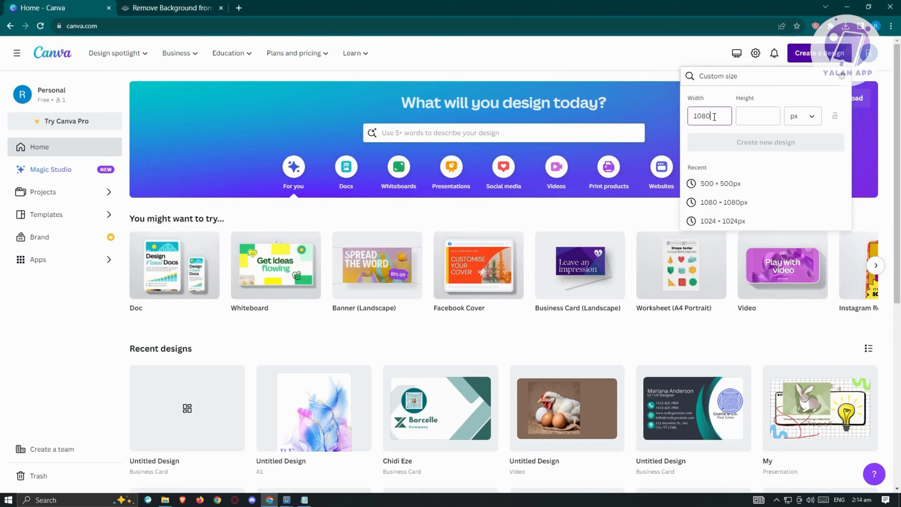
pyautogui.click(751, 119)
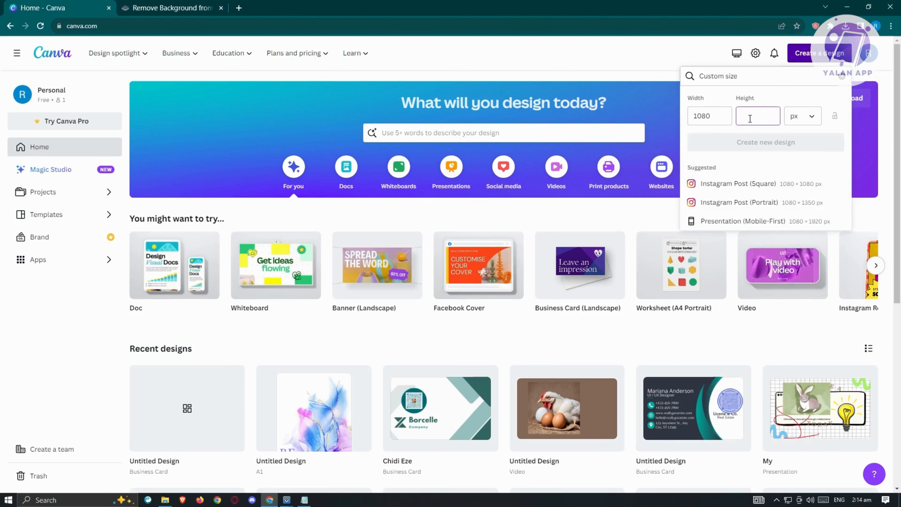
pyautogui.write('180')
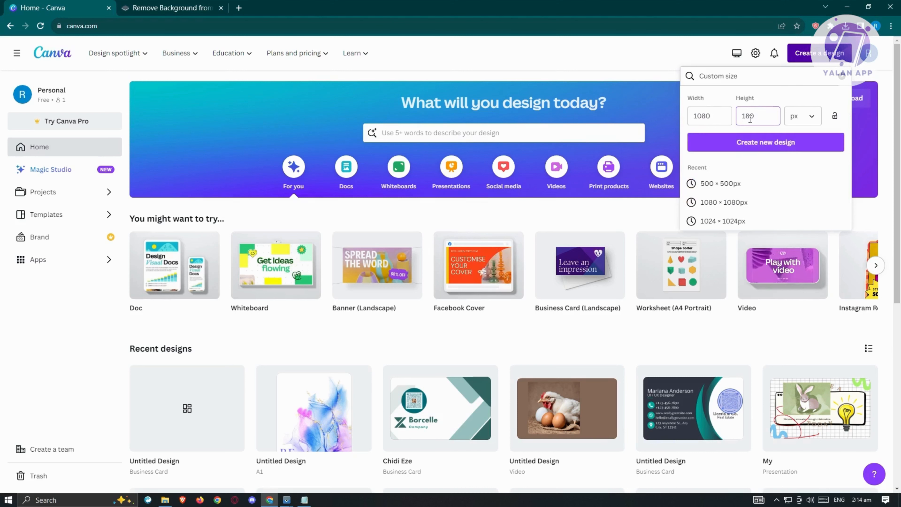
pyautogui.press('Left')
pyautogui.press('Left')
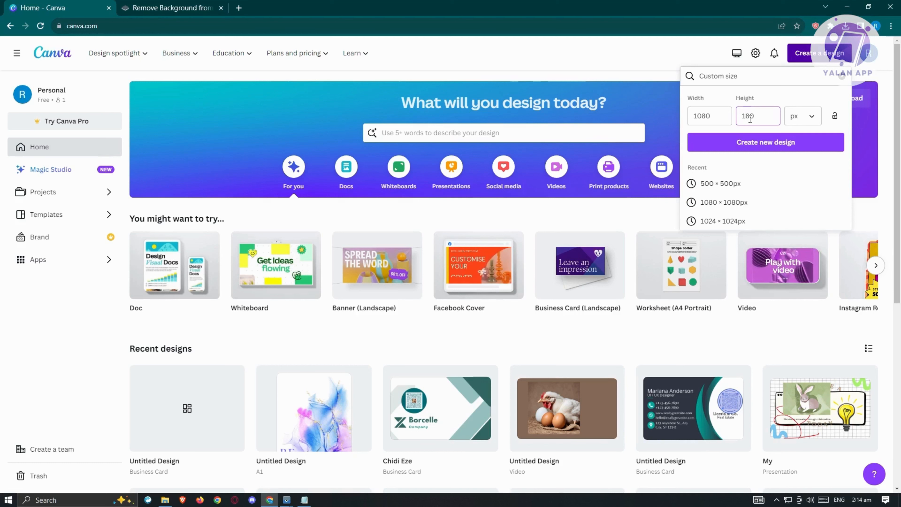
pyautogui.write('0')
pyautogui.click(767, 143)
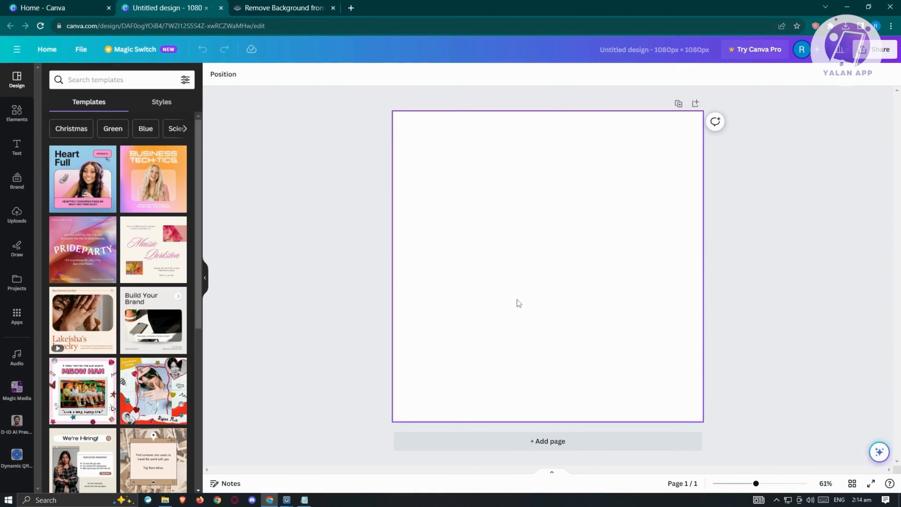
# Step: Add the white T-shirt mockup image from the Downloads folder to the page and enlarge it to span the full page width
pyautogui.moveTo(167, 497)
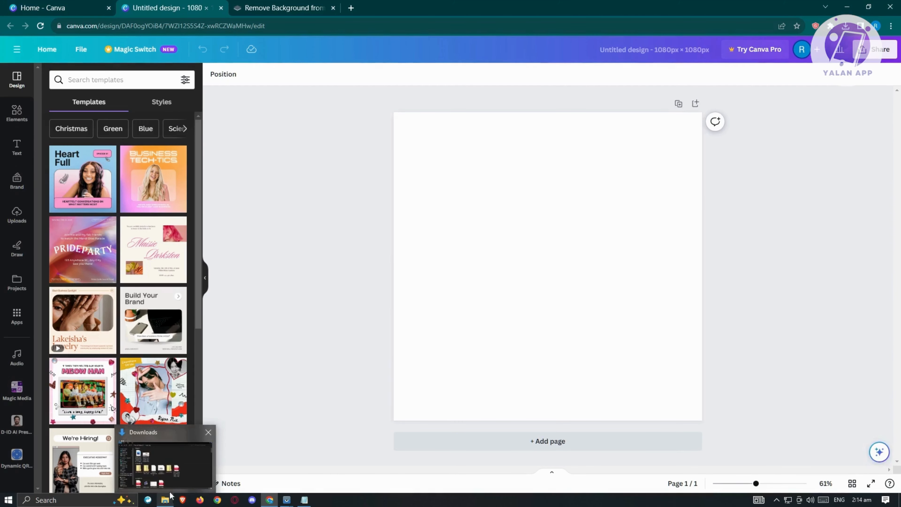
pyautogui.click(165, 465)
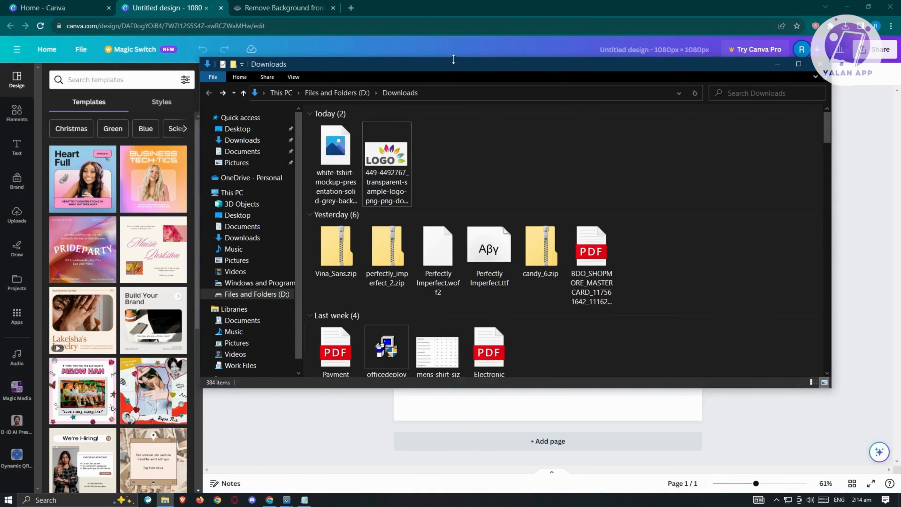
pyautogui.moveTo(462, 71); pyautogui.dragTo(768, 85)
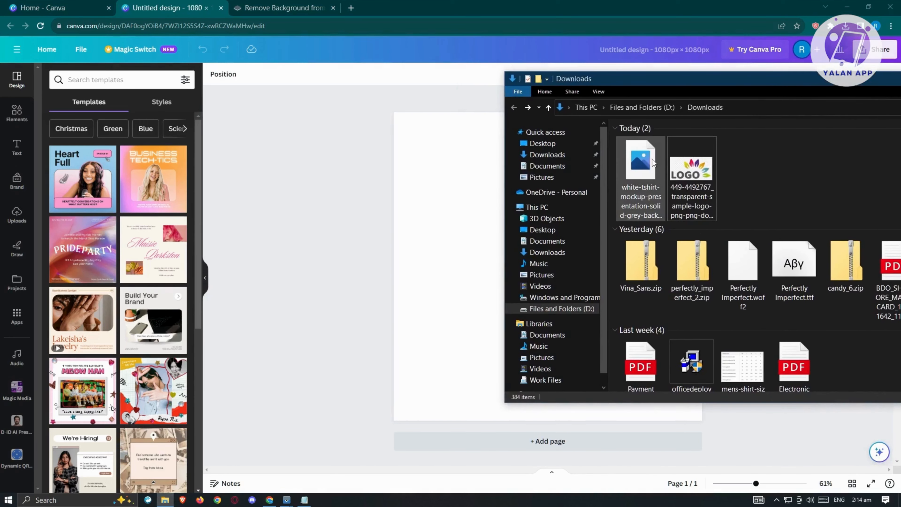
pyautogui.moveTo(652, 165); pyautogui.dragTo(409, 208)
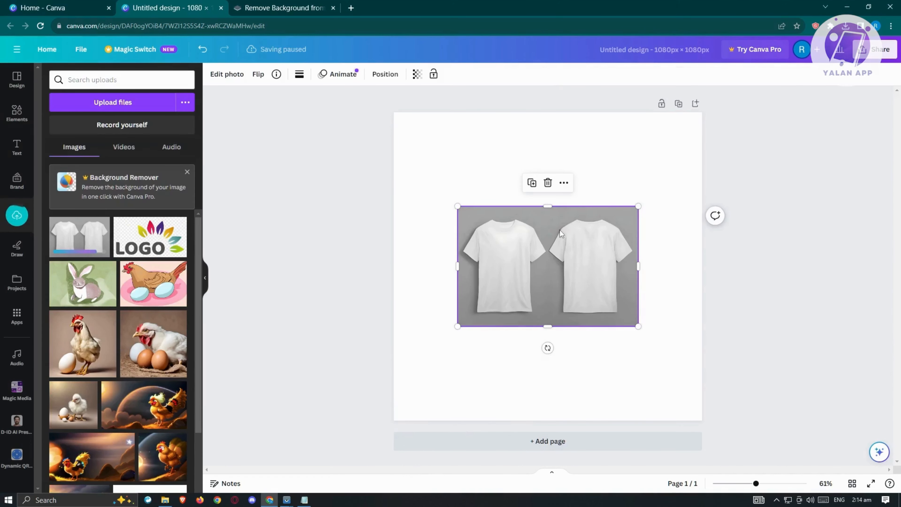
pyautogui.moveTo(563, 263); pyautogui.dragTo(498, 252)
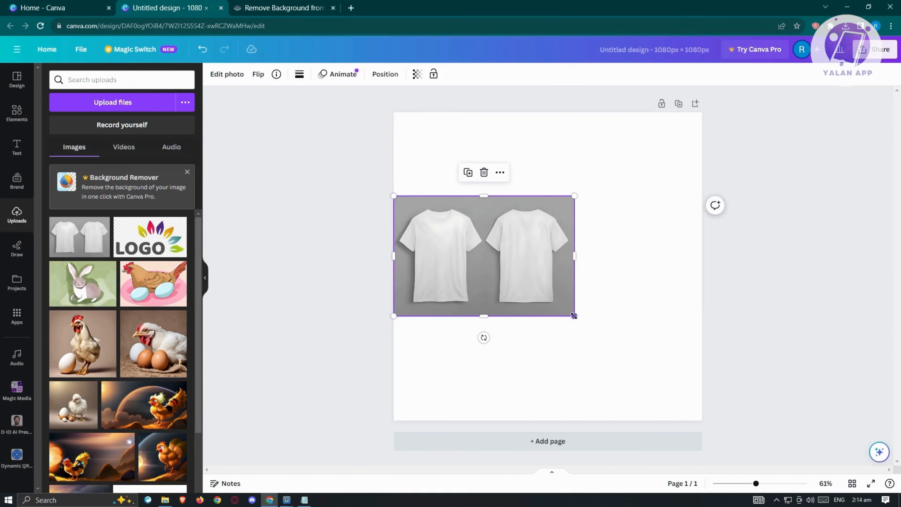
pyautogui.moveTo(582, 318); pyautogui.dragTo(646, 327)
pyautogui.click(855, 307)
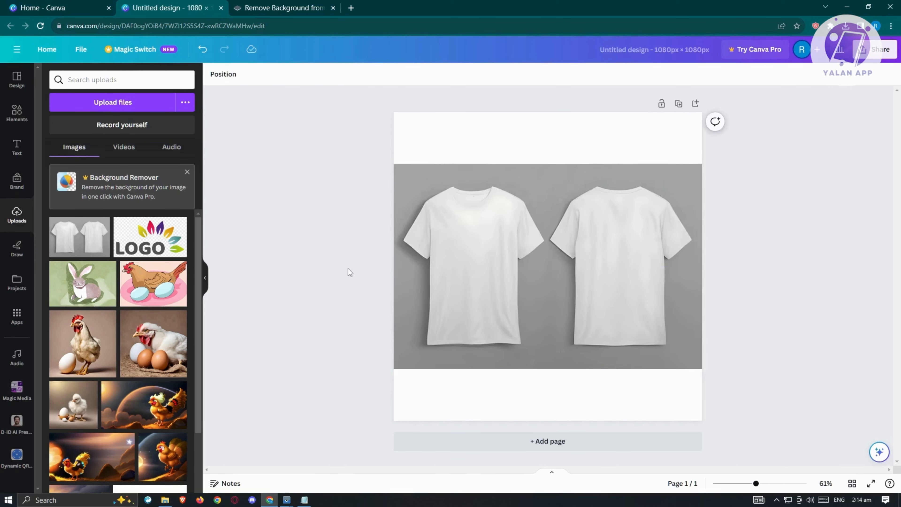
pyautogui.moveTo(167, 244)
pyautogui.moveTo(141, 240); pyautogui.dragTo(463, 236)
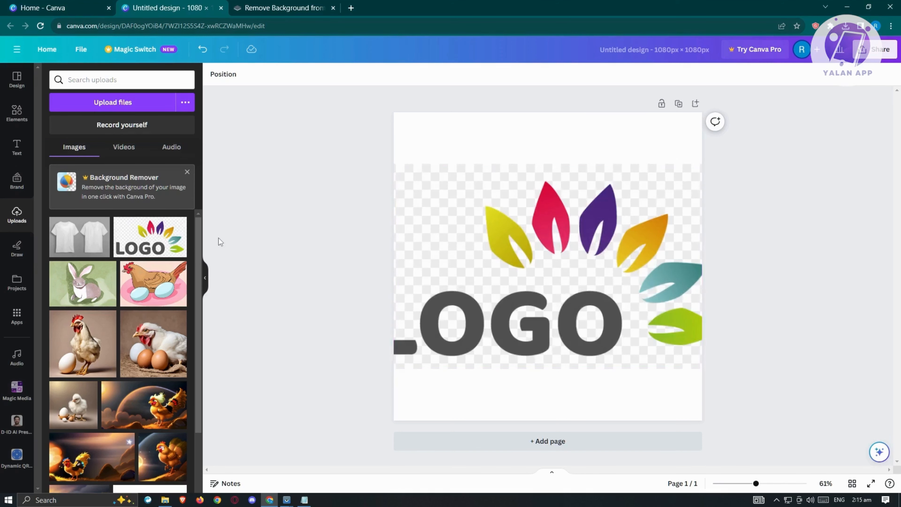
pyautogui.hotkey('ctrl', 'z')
pyautogui.moveTo(161, 235); pyautogui.dragTo(489, 242)
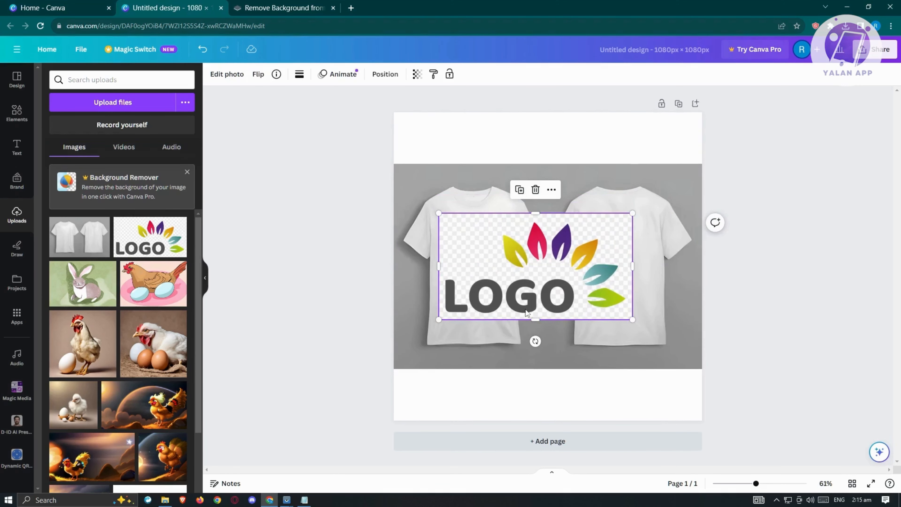
pyautogui.press('Delete')
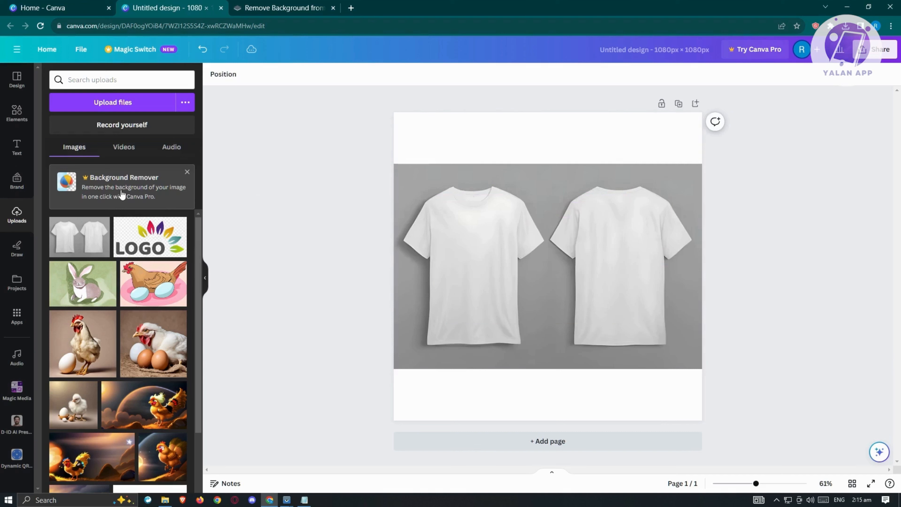
pyautogui.moveTo(152, 235); pyautogui.dragTo(544, 245)
pyautogui.moveTo(596, 175); pyautogui.dragTo(551, 147)
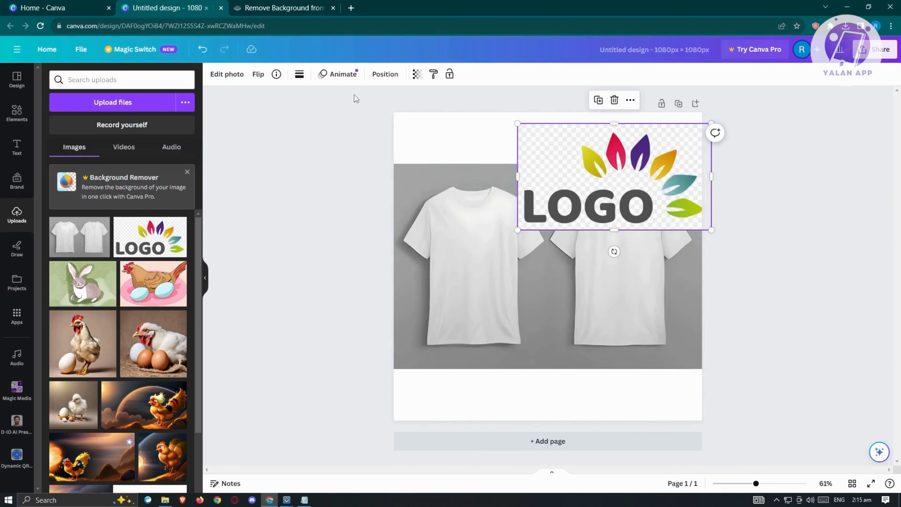
pyautogui.moveTo(626, 166); pyautogui.dragTo(568, 232)
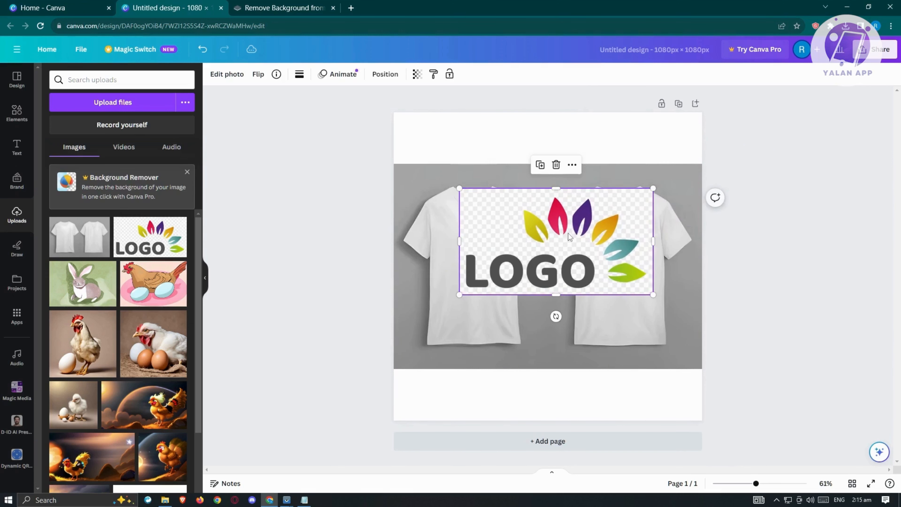
pyautogui.press('Delete')
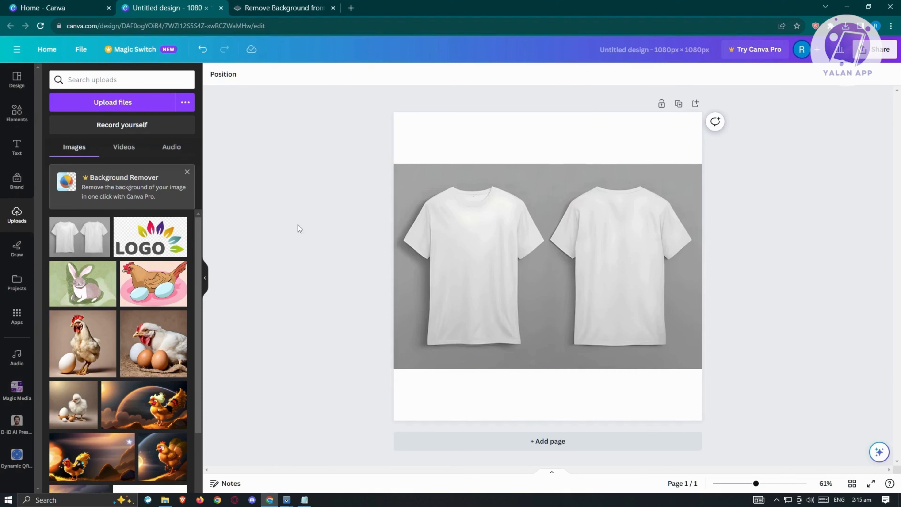
pyautogui.click(278, 6)
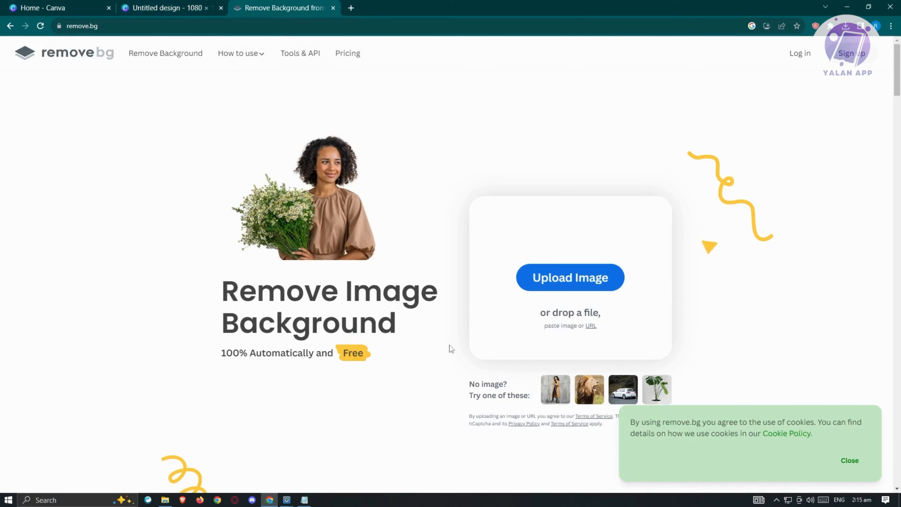
pyautogui.click(555, 286)
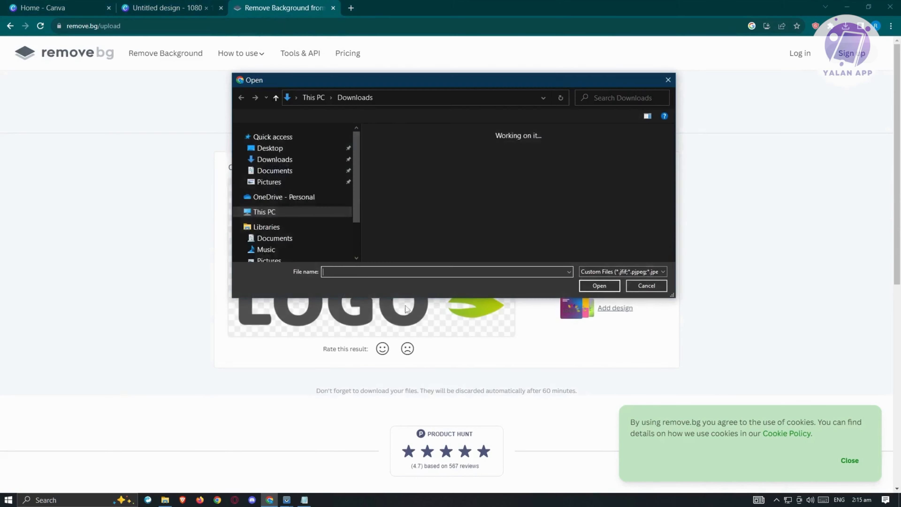
pyautogui.click(384, 150)
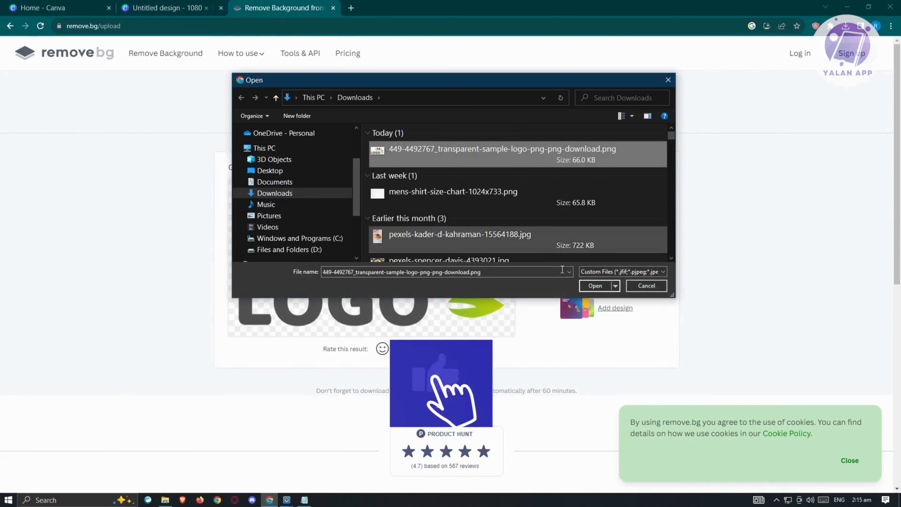
pyautogui.click(601, 286)
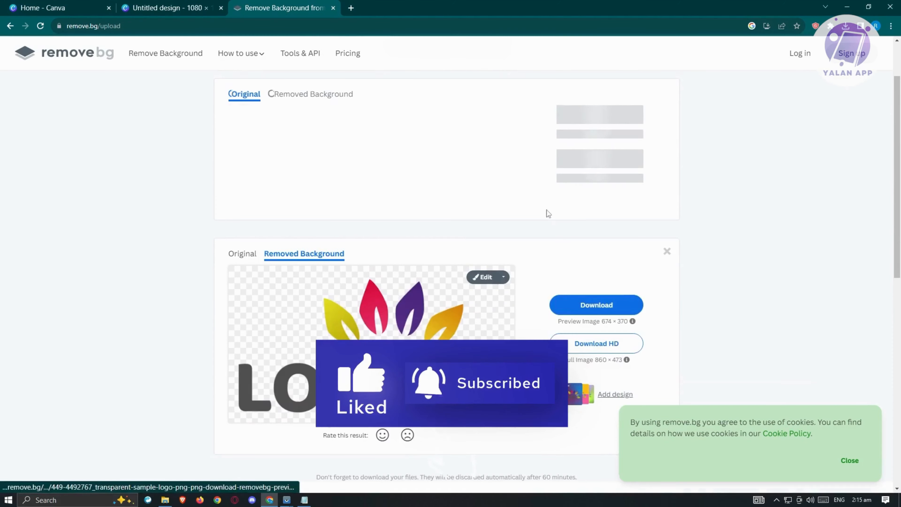
# Step: Compare the original logo with the background-removed version and download the preview-size result
pyautogui.scroll(3, 809, 204)
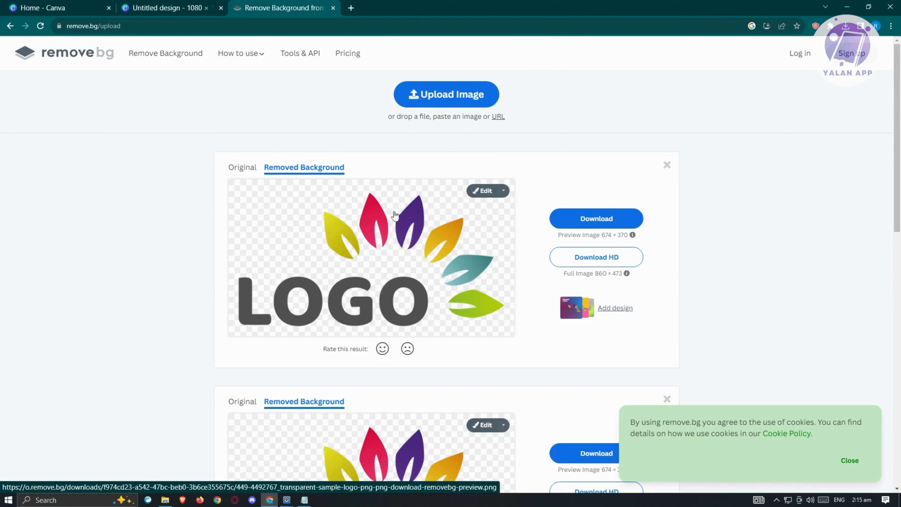
pyautogui.click(237, 172)
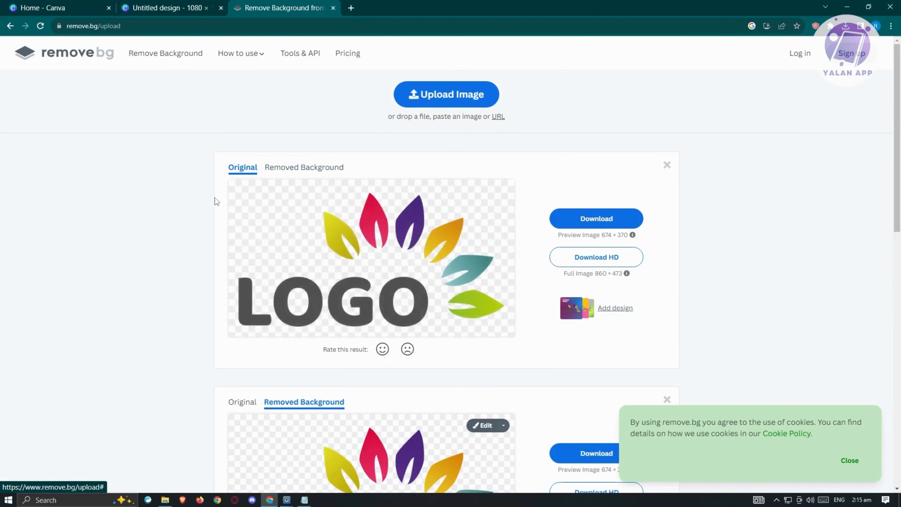
pyautogui.click(297, 171)
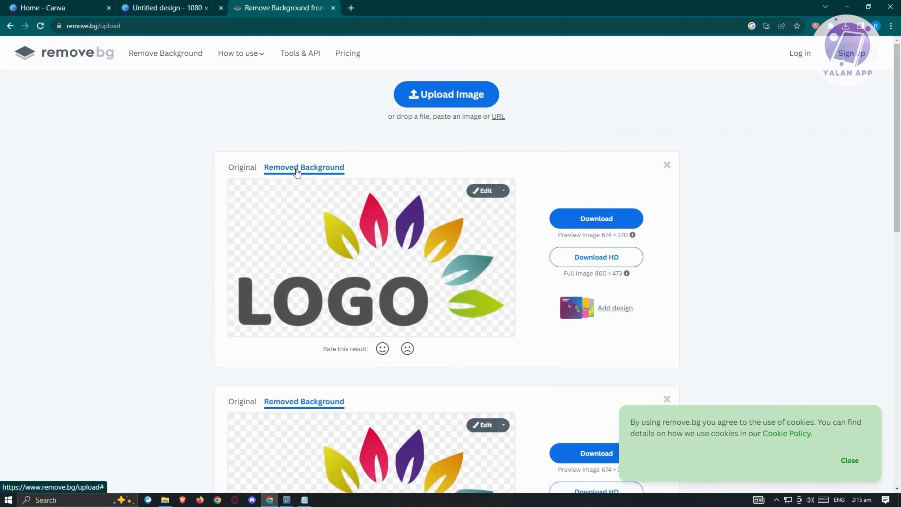
pyautogui.click(617, 219)
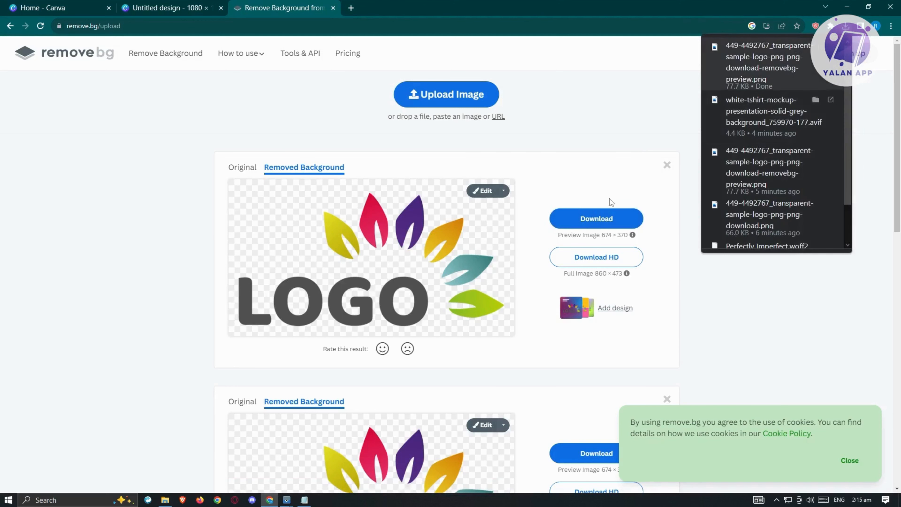
# Step: Upload the background-removed logo from Downloads to the Canva design and place it, scaled down, on the chest of the front-view T-shirt
pyautogui.click(164, 499)
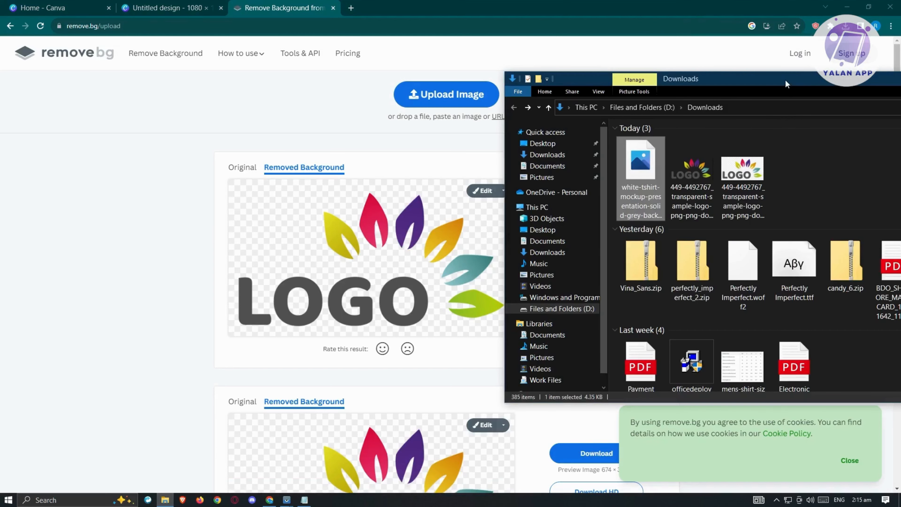
pyautogui.moveTo(786, 83); pyautogui.dragTo(643, 82)
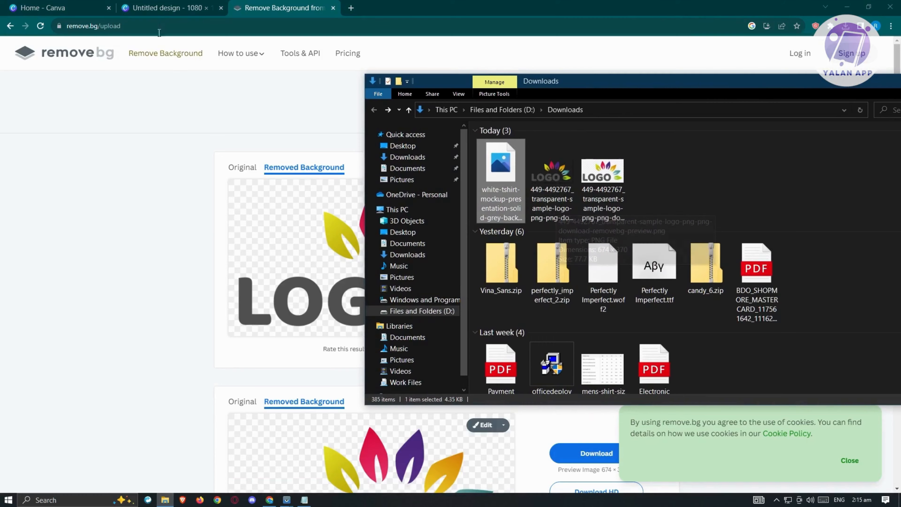
pyautogui.click(168, 7)
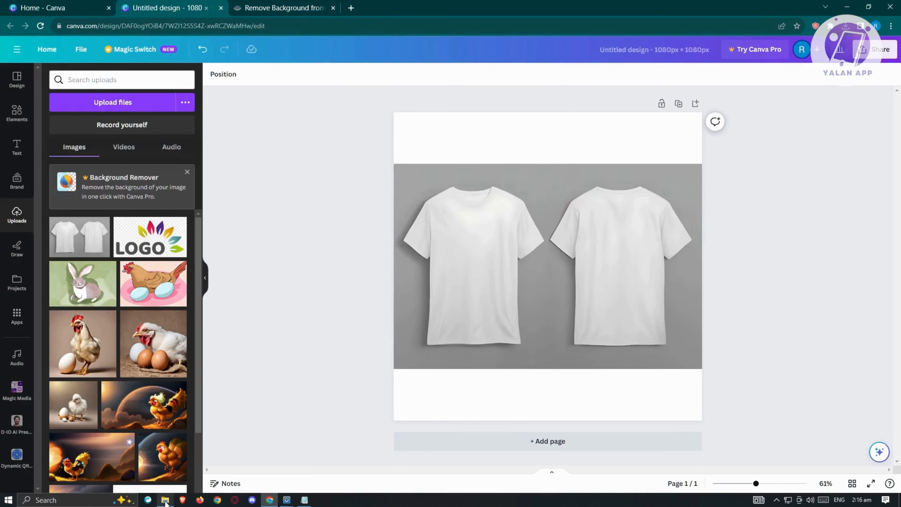
pyautogui.click(165, 500)
pyautogui.moveTo(593, 88); pyautogui.dragTo(730, 73)
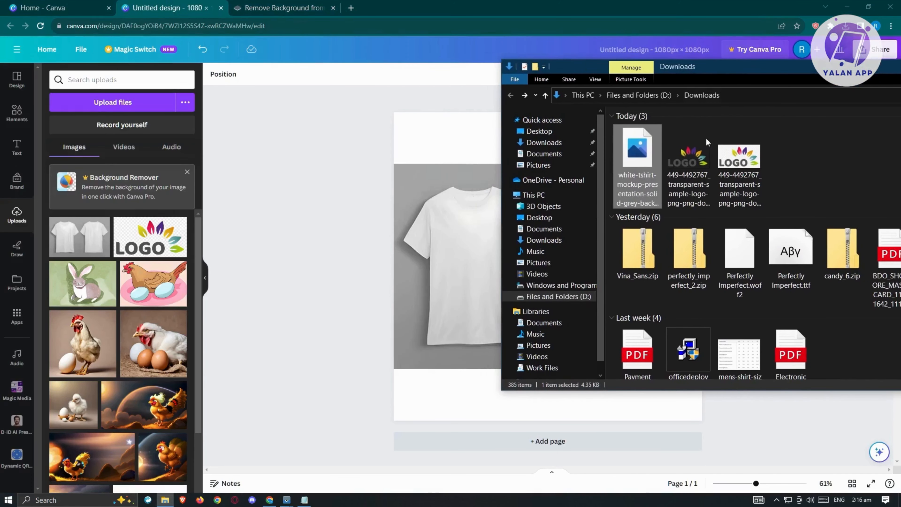
pyautogui.moveTo(689, 160); pyautogui.dragTo(170, 245)
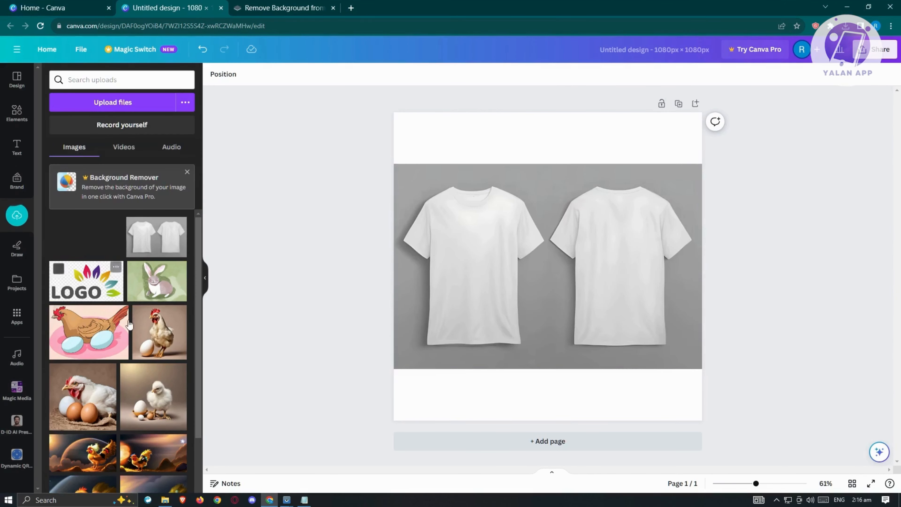
pyautogui.click(90, 241)
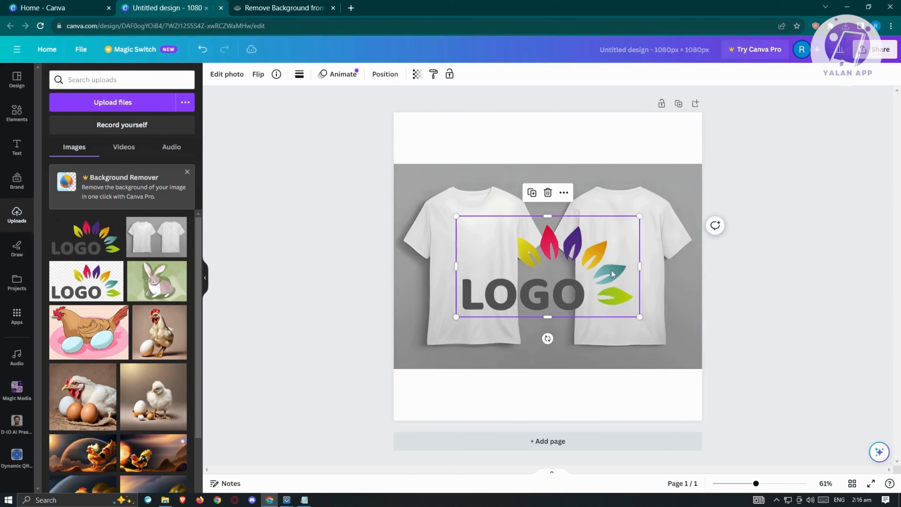
pyautogui.moveTo(640, 318); pyautogui.dragTo(497, 250)
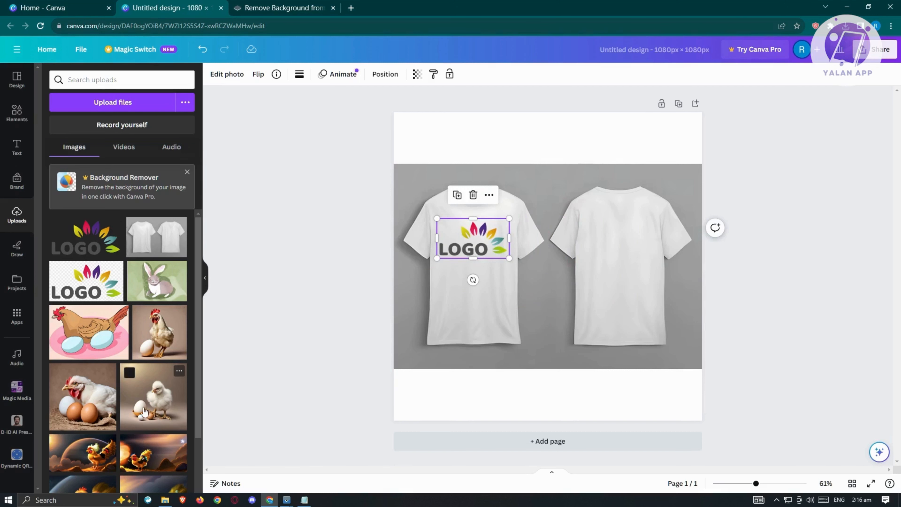
# Step: Add the uploaded photo of the white hen with brown eggs and resize it to fit the upper back of the back-view T-shirt
pyautogui.moveTo(101, 428); pyautogui.dragTo(476, 136)
pyautogui.moveTo(392, 111); pyautogui.dragTo(624, 342)
pyautogui.moveTo(667, 386); pyautogui.dragTo(624, 262)
pyautogui.moveTo(584, 221)
pyautogui.mouseDown()
pyautogui.moveTo(590, 229)
pyautogui.moveTo(585, 223)
pyautogui.mouseUp()
pyautogui.moveTo(624, 278); pyautogui.dragTo(631, 277)
pyautogui.click(771, 279)
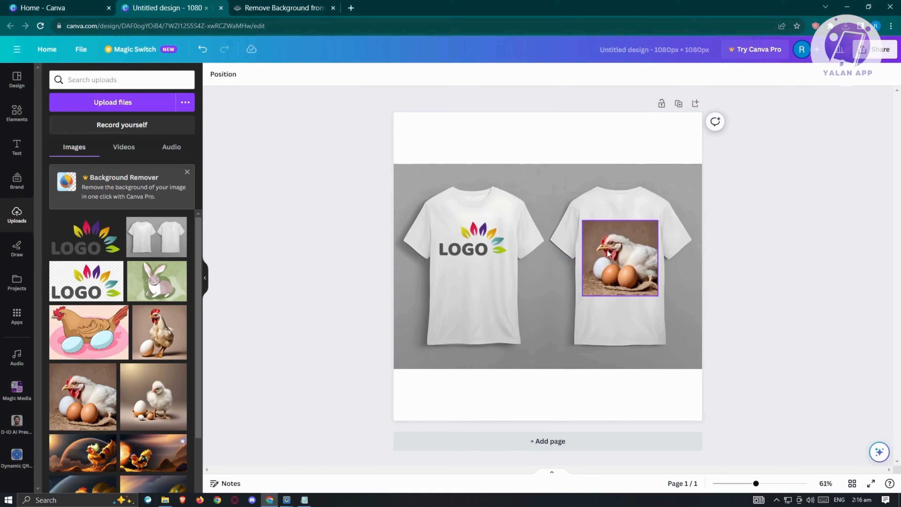
pyautogui.click(522, 448)
pyautogui.scroll(10, 627, 261)
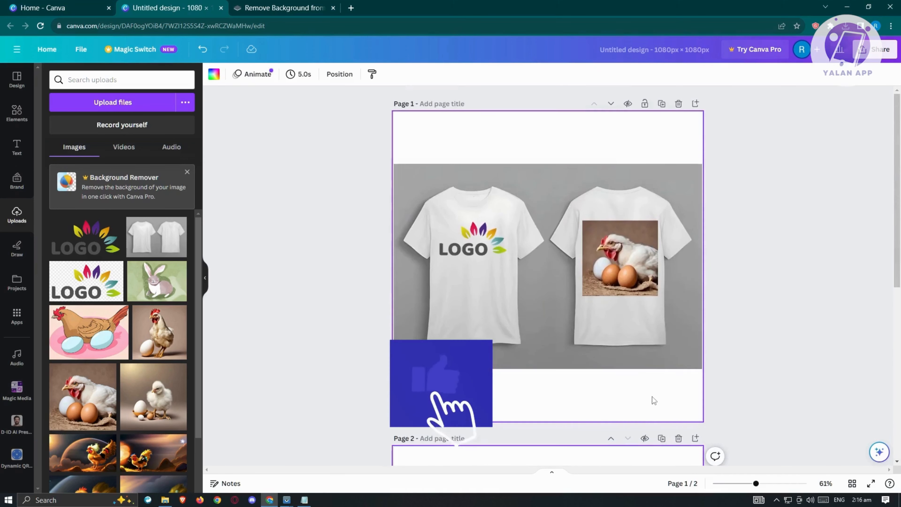
pyautogui.hotkey('ctrl', 'z')
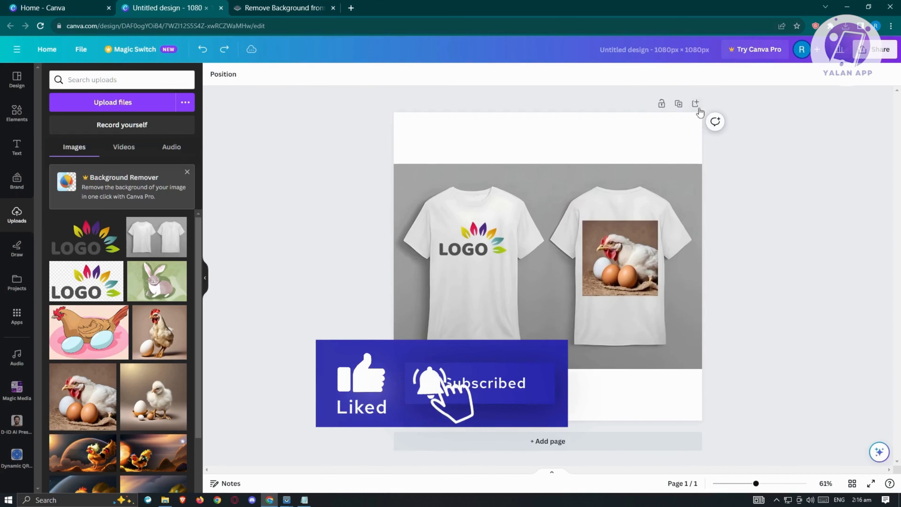
# Step: Duplicate the finished mockup page to make a second page with the same T-shirts and artwork
pyautogui.click(678, 104)
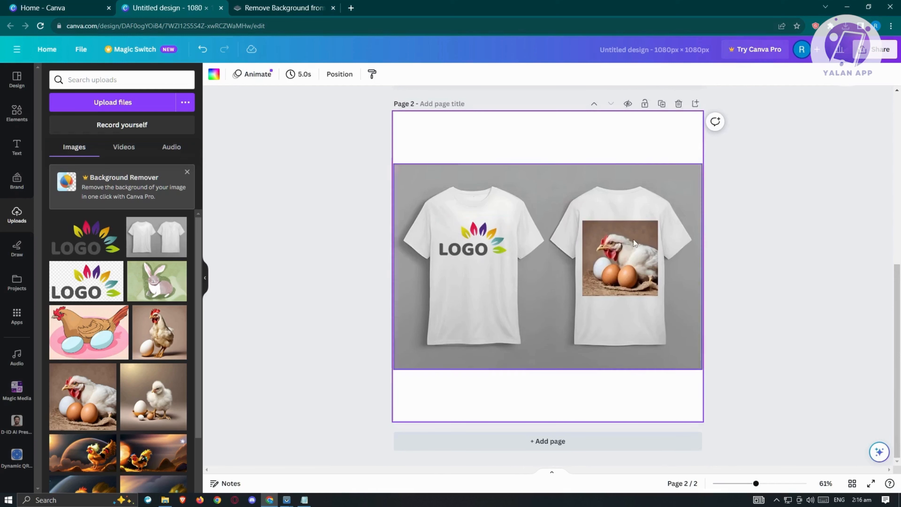
pyautogui.scroll(5, 782, 284)
pyautogui.scroll(1, 782, 284)
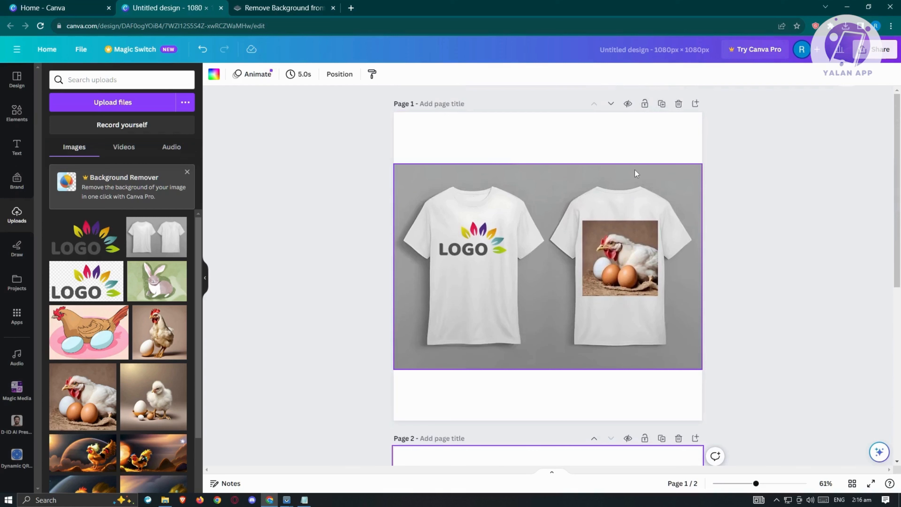
pyautogui.hotkey('ctrl', 'v')
pyautogui.scroll(-2, 472, 331)
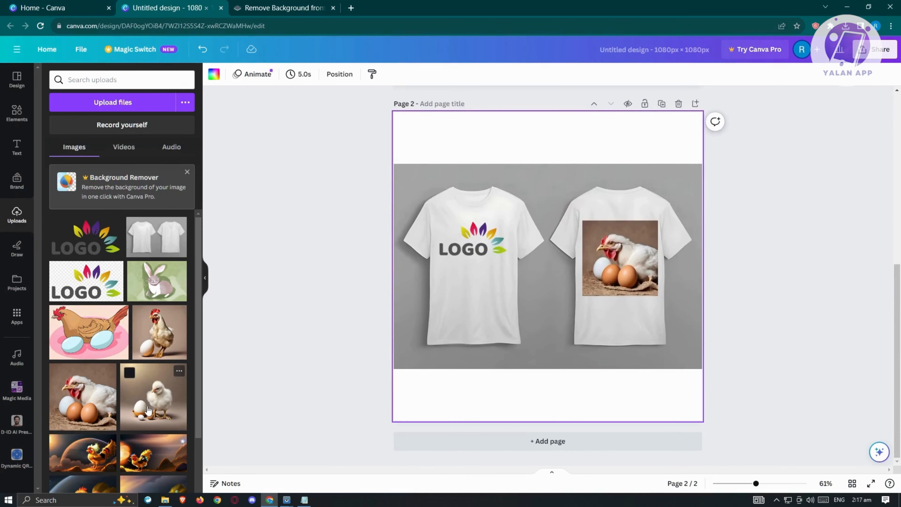
# Step: On page 2, replace the back shirt's hen photo with the chick-and-eggs image and the front logo with the fiery rooster landscape image
pyautogui.moveTo(148, 409); pyautogui.dragTo(639, 262)
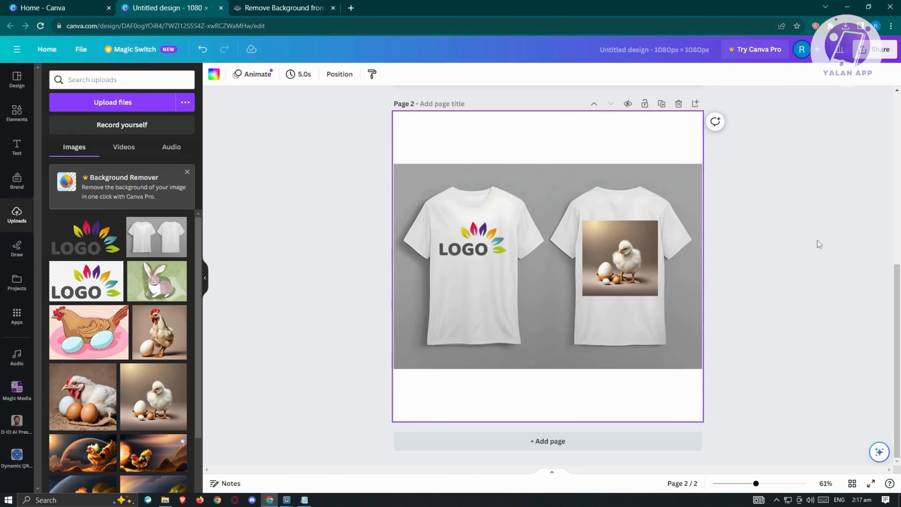
pyautogui.moveTo(170, 449); pyautogui.dragTo(483, 248)
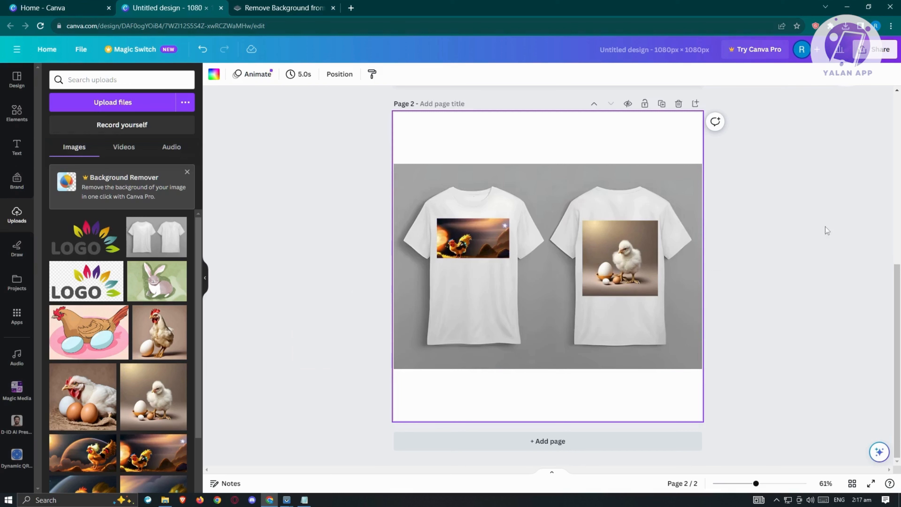
pyautogui.click(818, 248)
# Step: Return to page 1, view the design's sharing and download options, and close them
pyautogui.scroll(5, 764, 326)
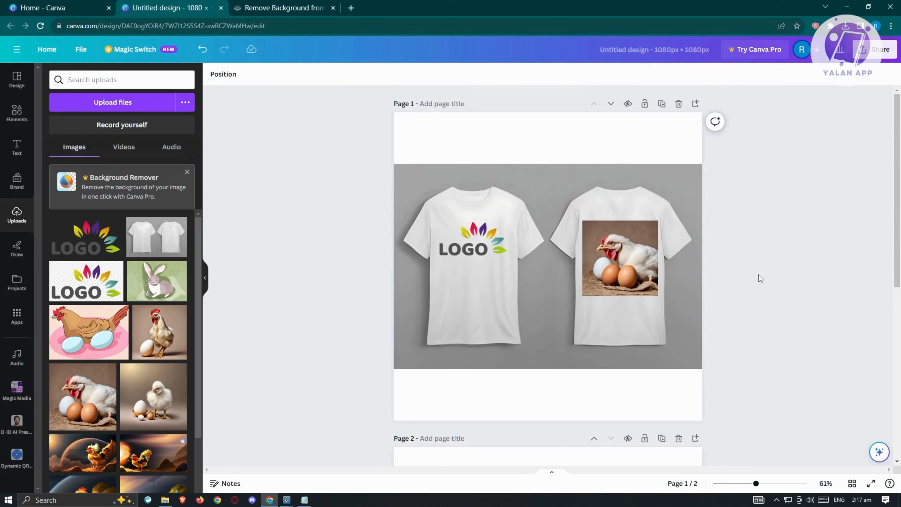
pyautogui.click(879, 50)
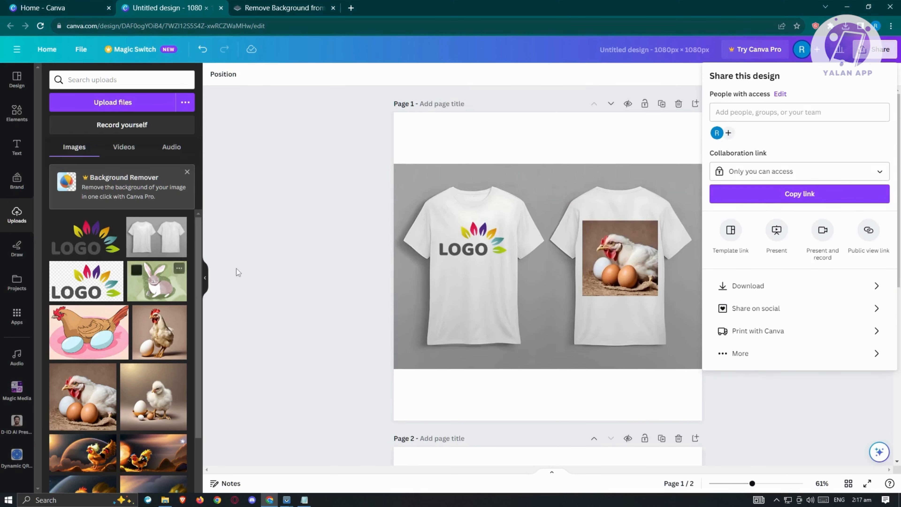
pyautogui.click(311, 238)
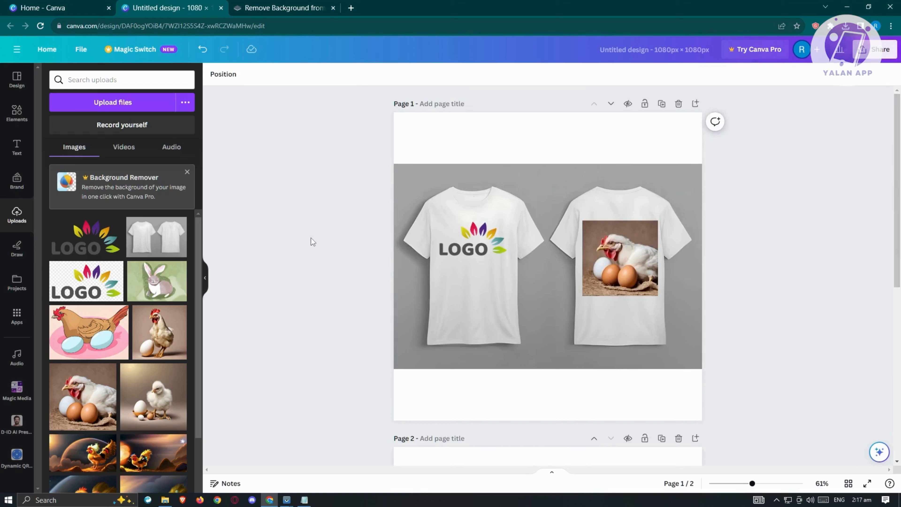